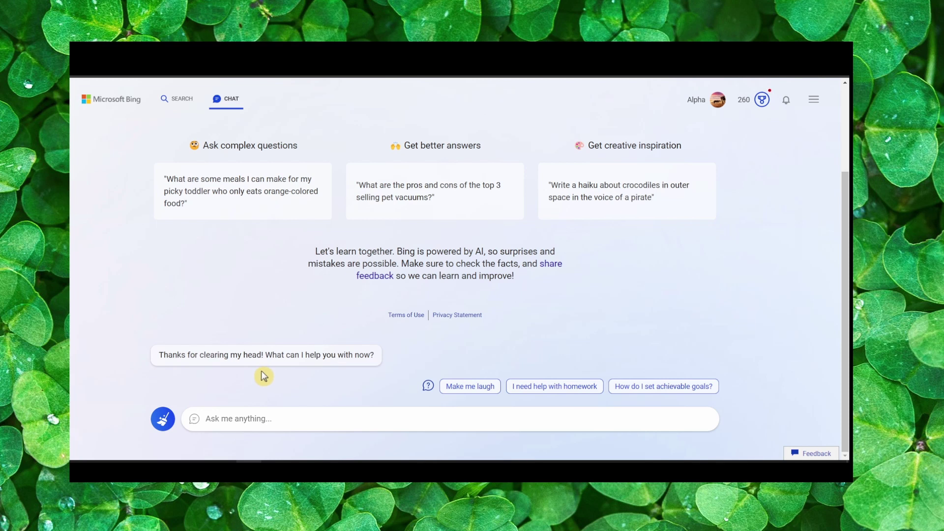
Step: Ask Bing Chat to 'write for me an essay about world war 2'
click(272, 417)
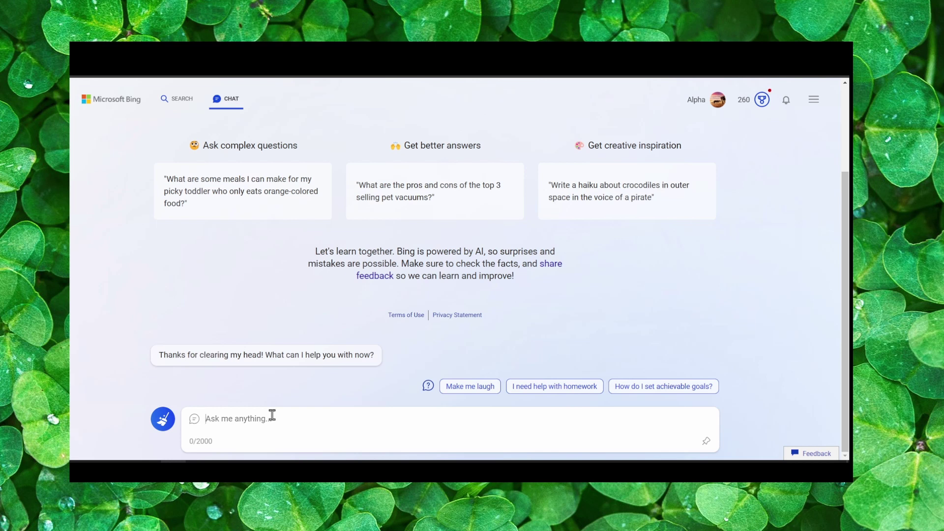
text(write for me )
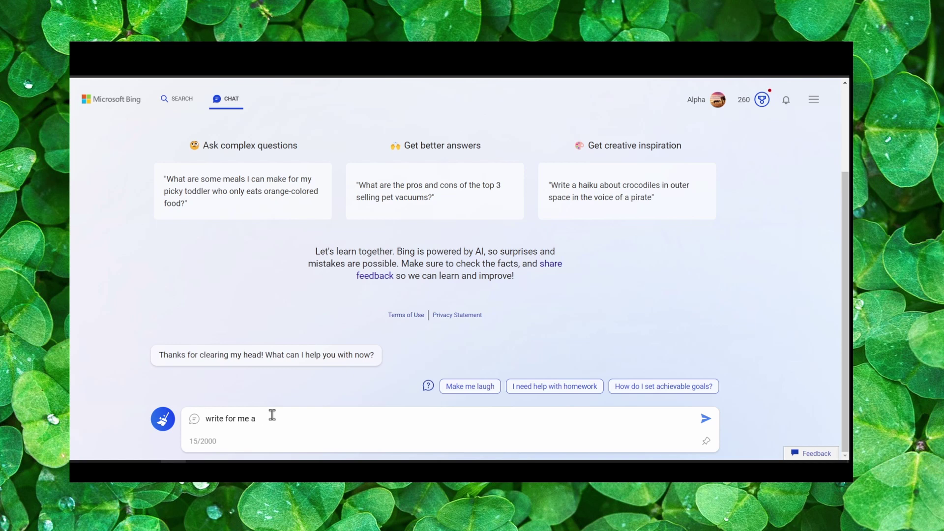
text(an essa)
text( abot )
text(ut world war 2)
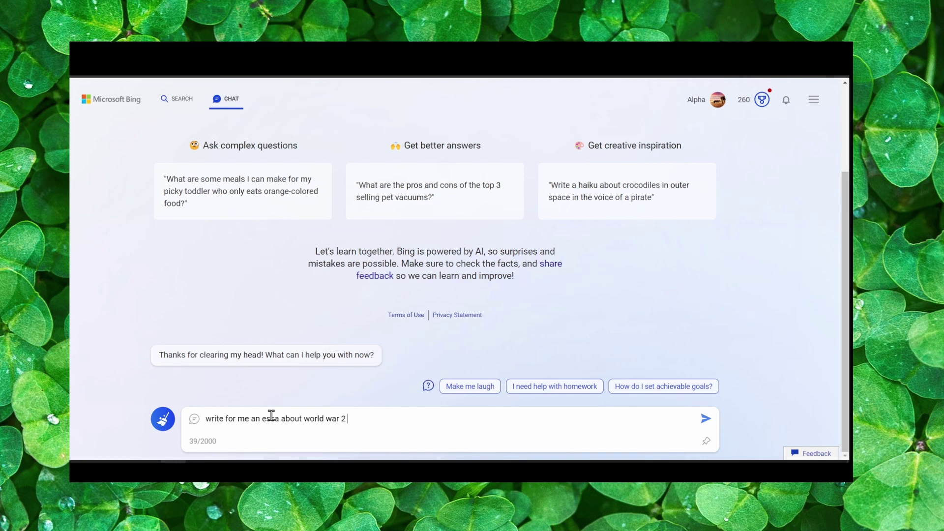
key(Return)
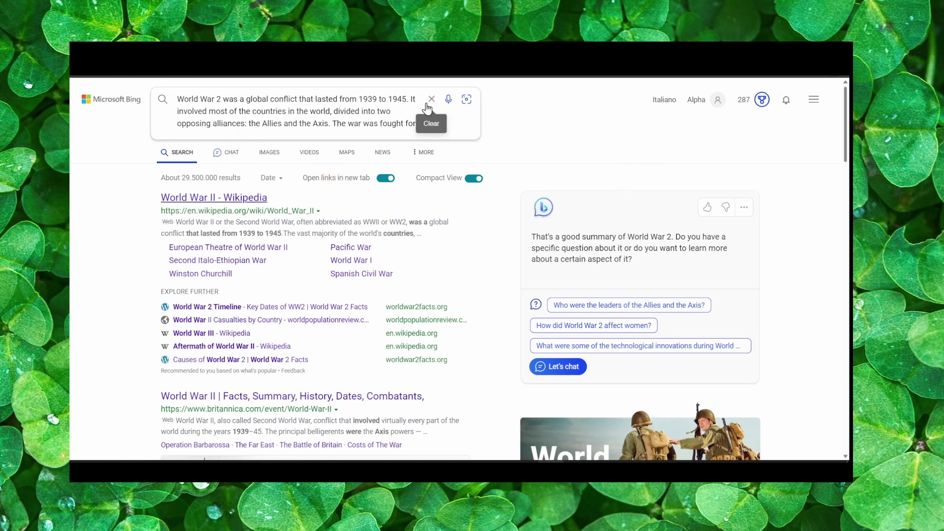
Step: Clear the long World War 2 summary from the Bing search box and dismiss the suggestions
click(429, 101)
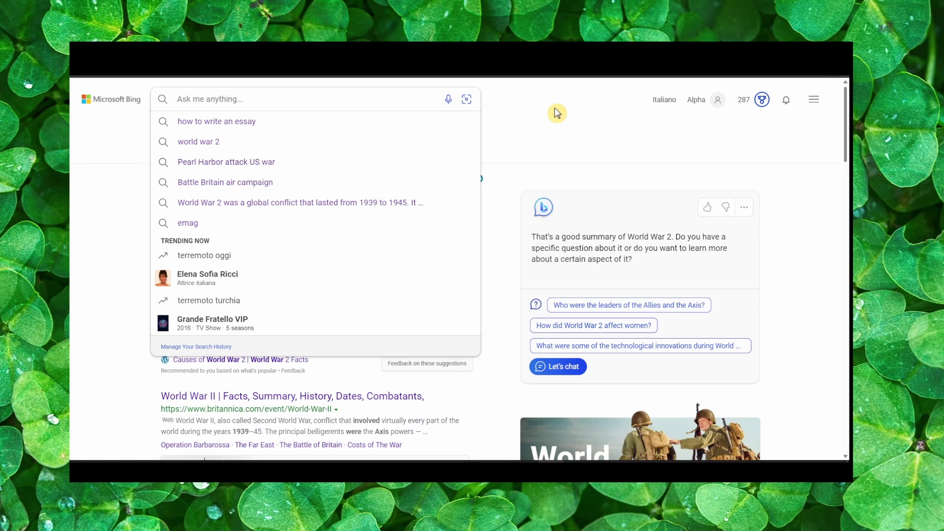
click(557, 113)
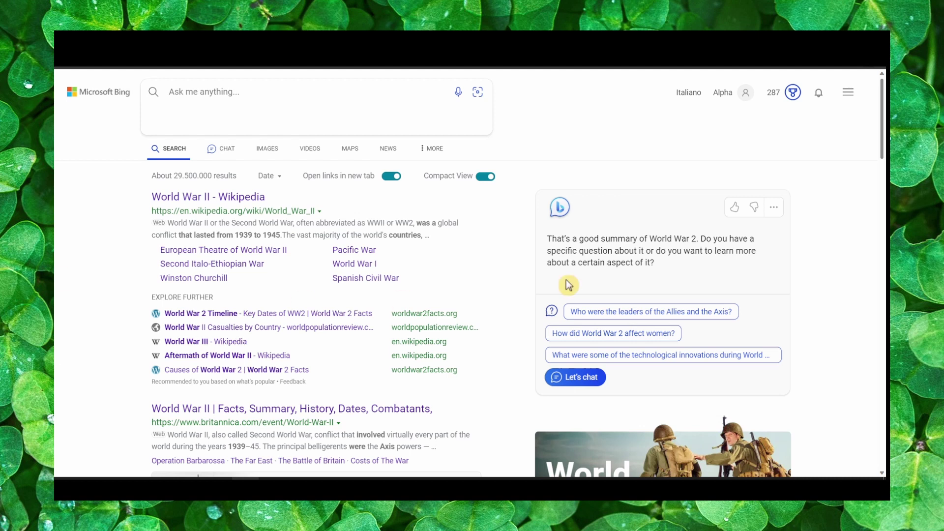
Step: In the Discover sidebar's Compose tab, enter 'write an essay about world war 2' as the topic
click(857, 70)
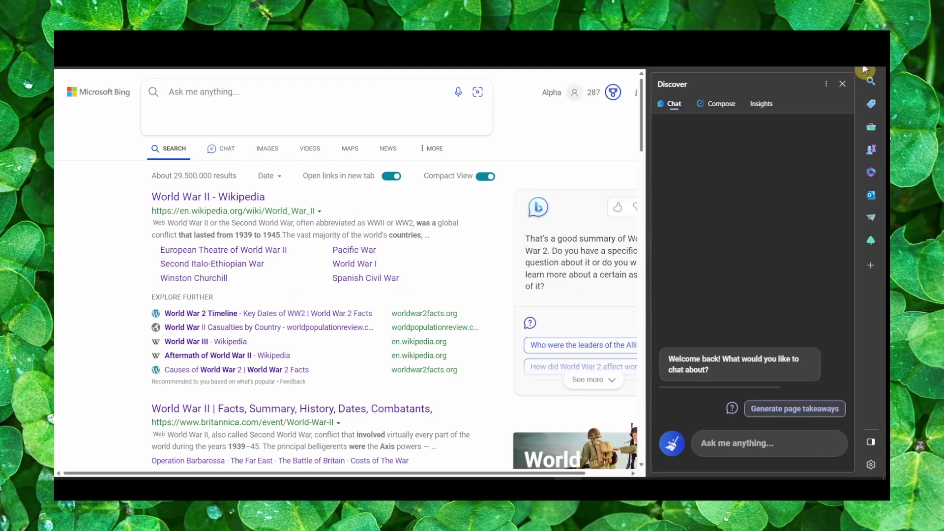
click(712, 108)
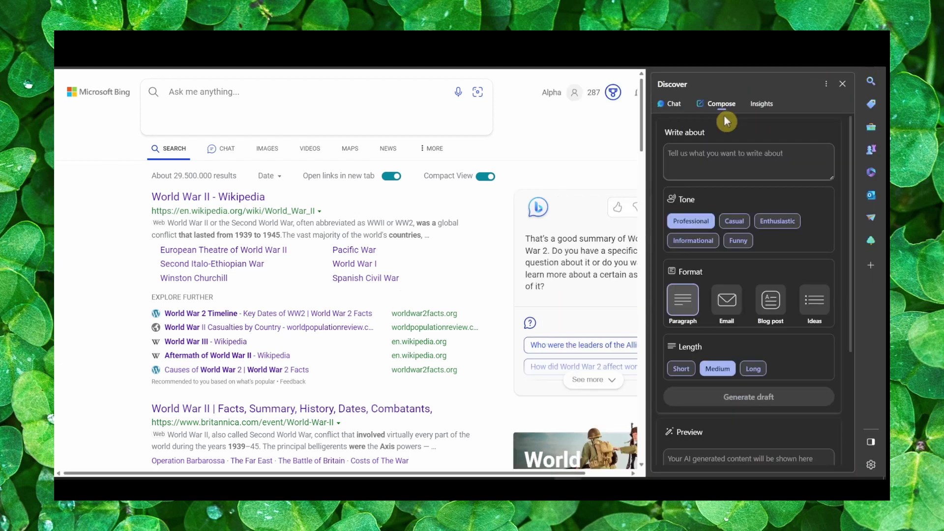
click(720, 160)
text(write)
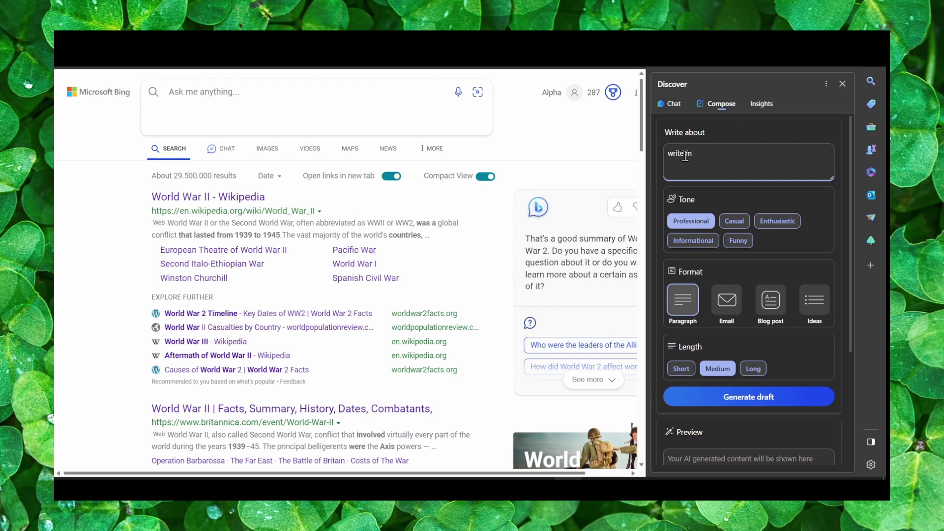
text( an essay about world war 2)
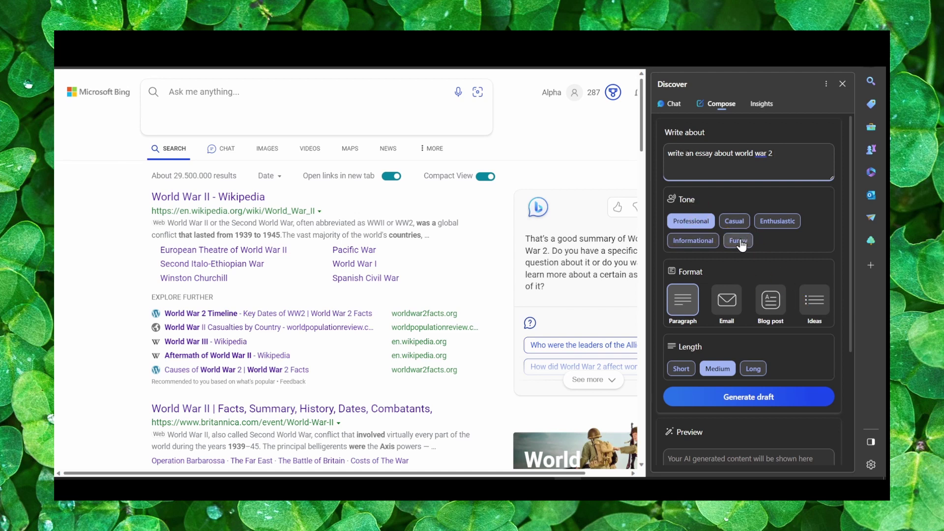
Step: Choose Casual tone and Blog post format, then generate the draft
click(735, 223)
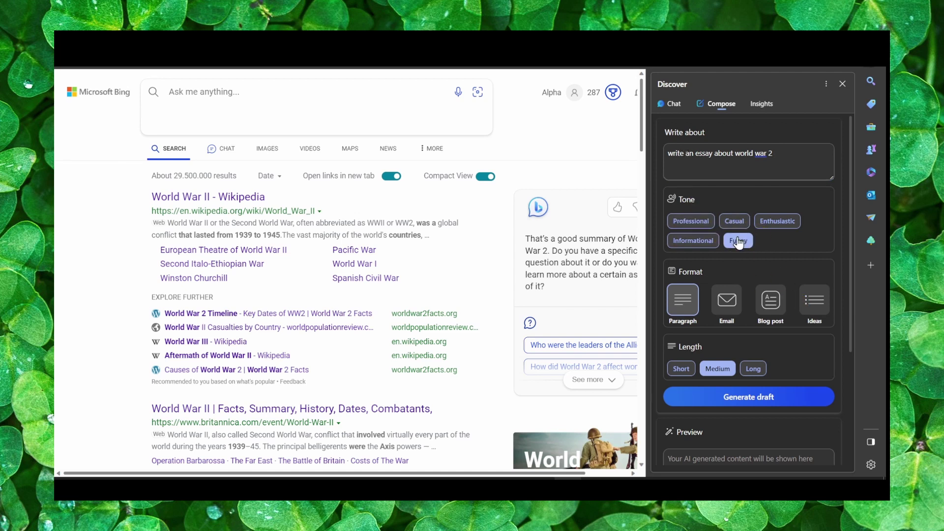
click(693, 240)
click(734, 222)
scroll(776, 243, down, 3)
scroll(763, 240, up, 1)
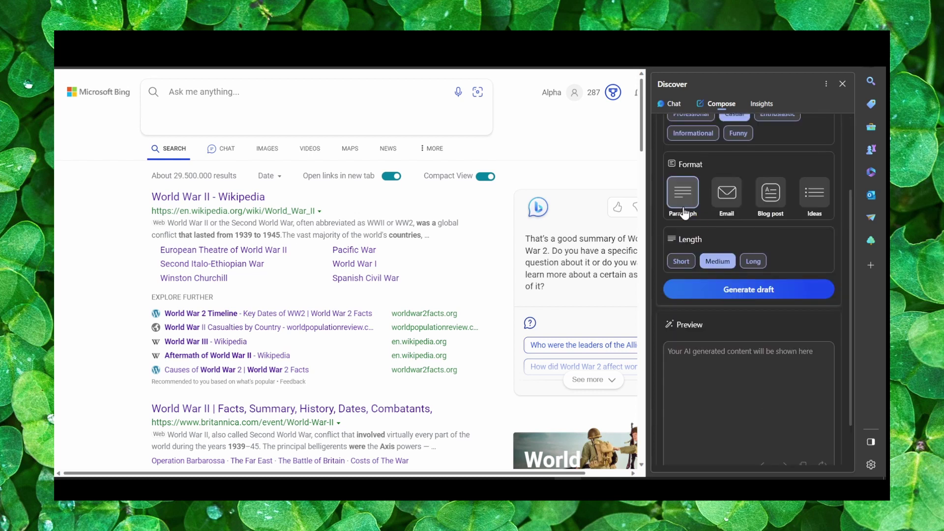
click(777, 202)
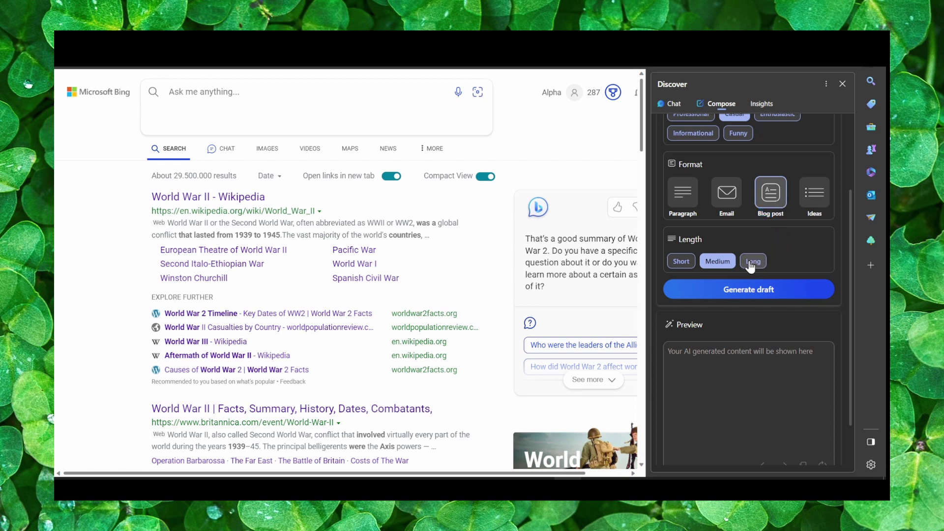
click(718, 282)
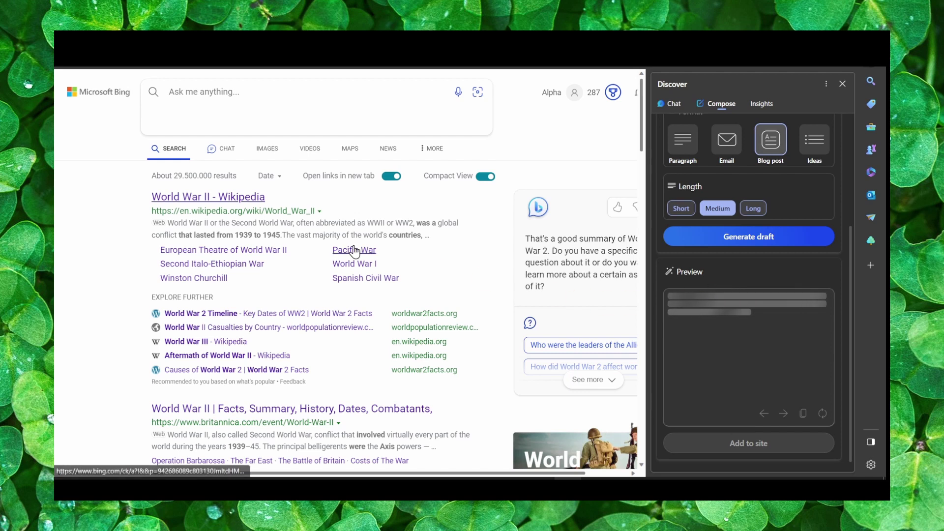
Step: Scroll the results while the World War 2 blog draft fills the Compose preview
scroll(331, 249, down, 5)
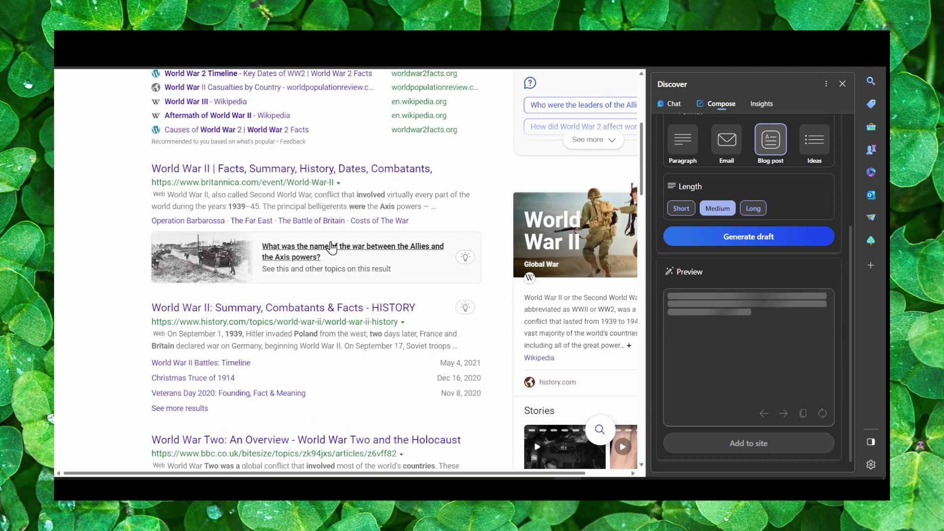
scroll(331, 249, up, 4)
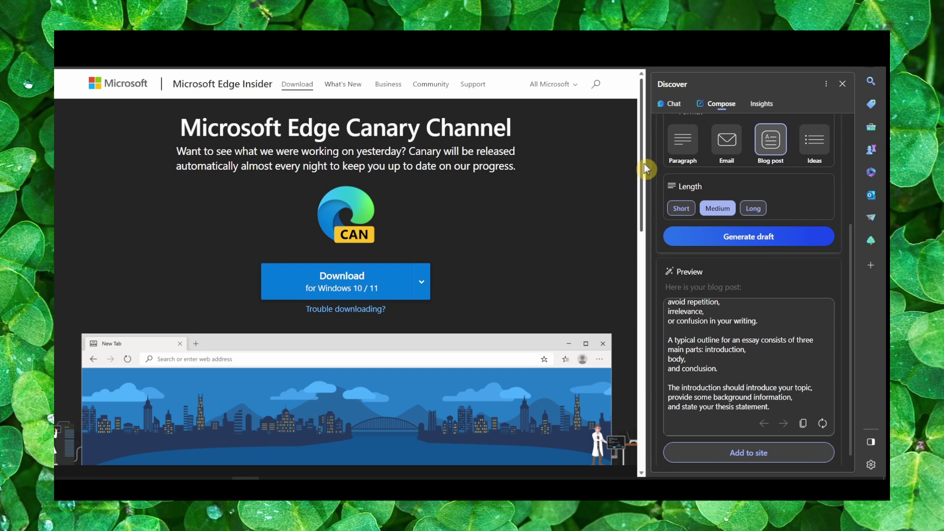
scroll(733, 314, down, 1)
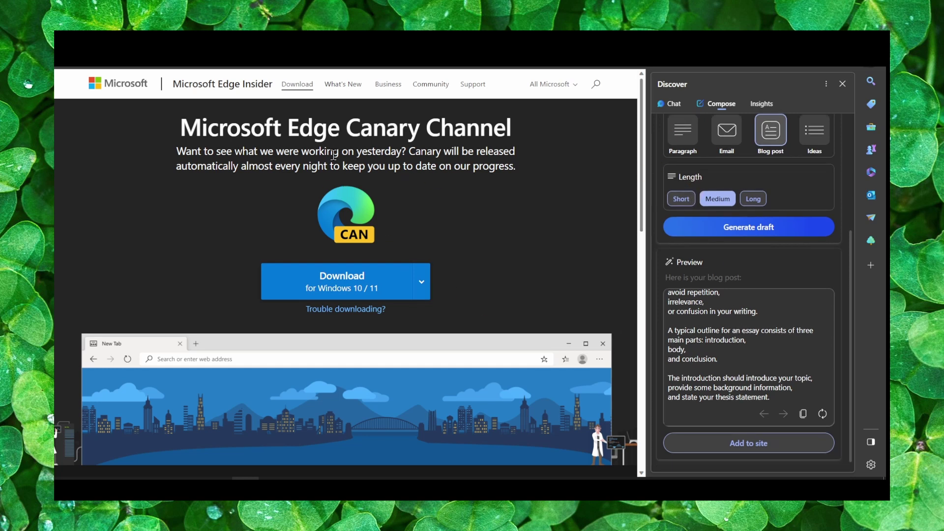
drag(180, 129, 329, 135)
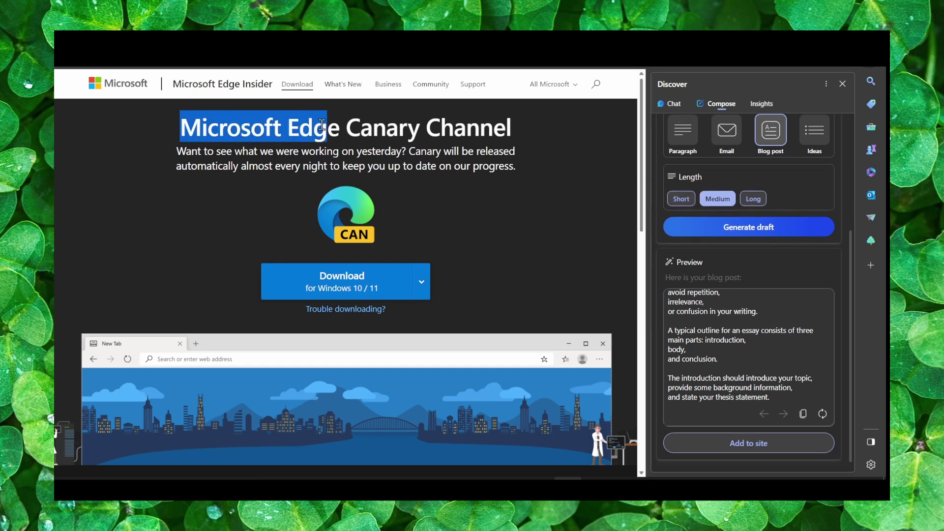
click(338, 151)
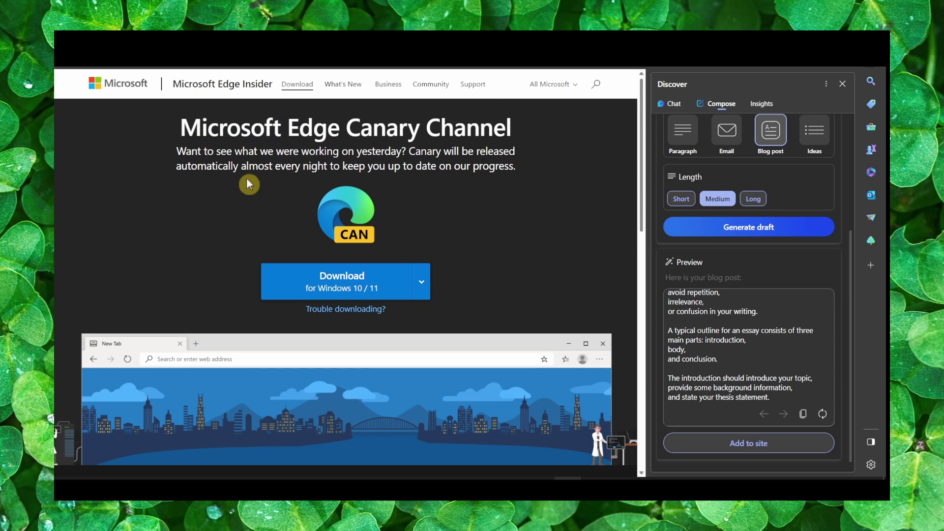
scroll(385, 244, down, 1)
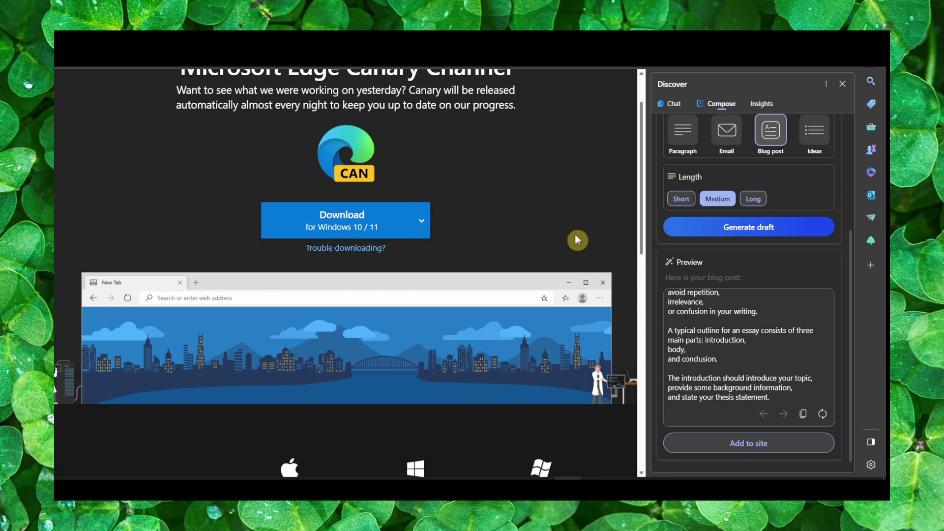
scroll(748, 320, up, 10)
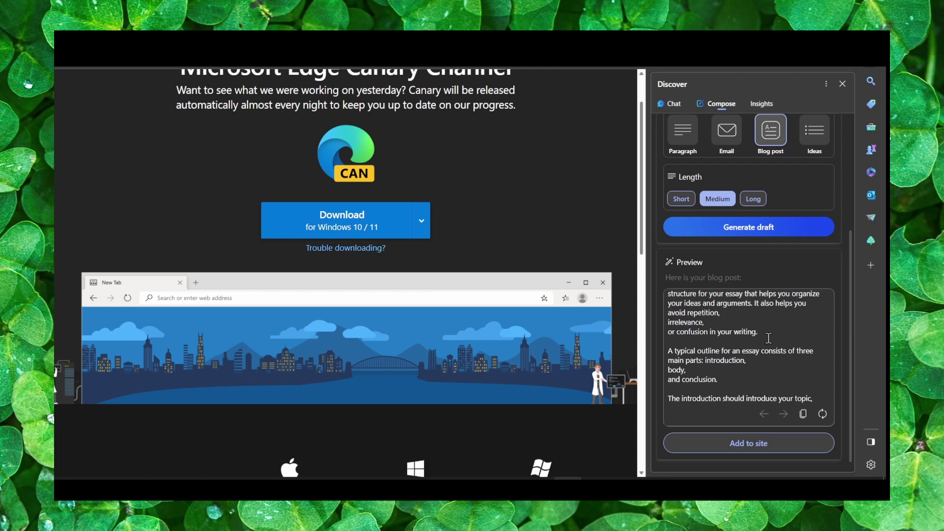
scroll(712, 326, up, 10)
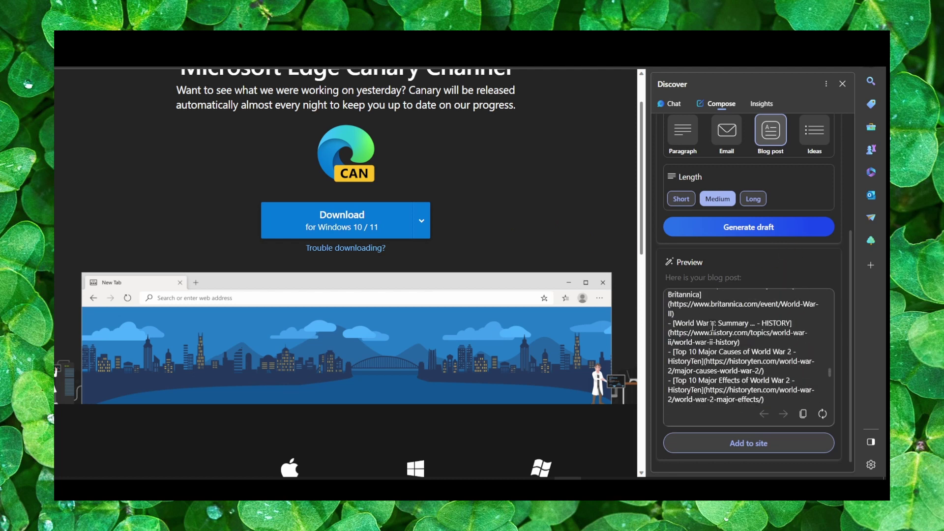
scroll(769, 335, up, 5)
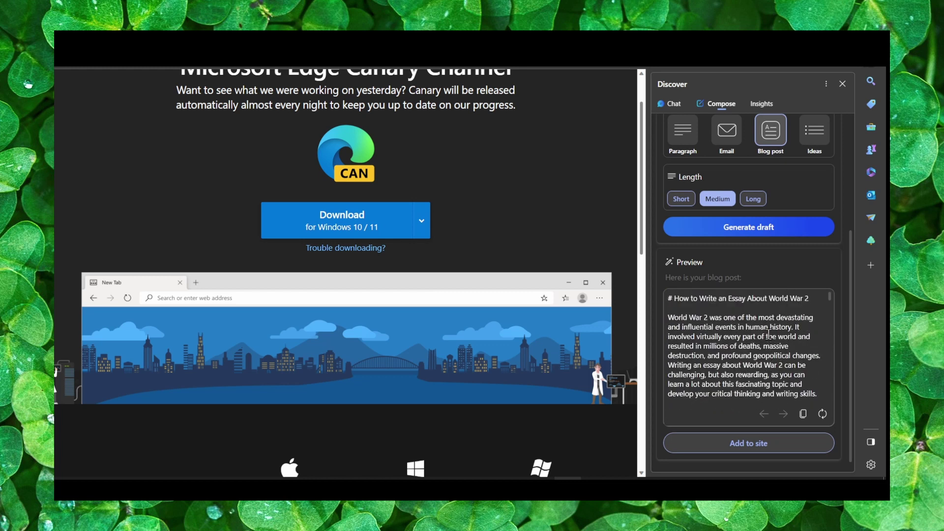
scroll(769, 334, down, 1)
scroll(768, 334, up, 1)
scroll(767, 334, down, 5)
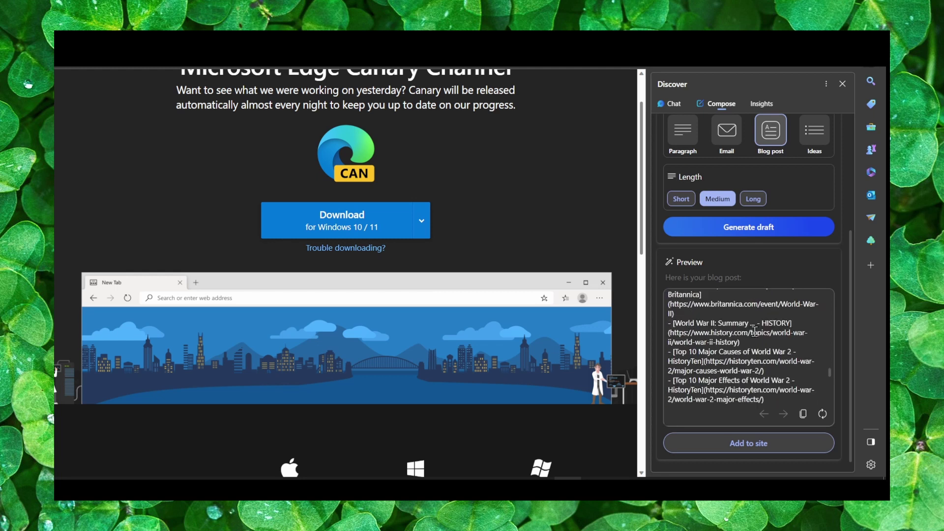
scroll(755, 332, up, 10)
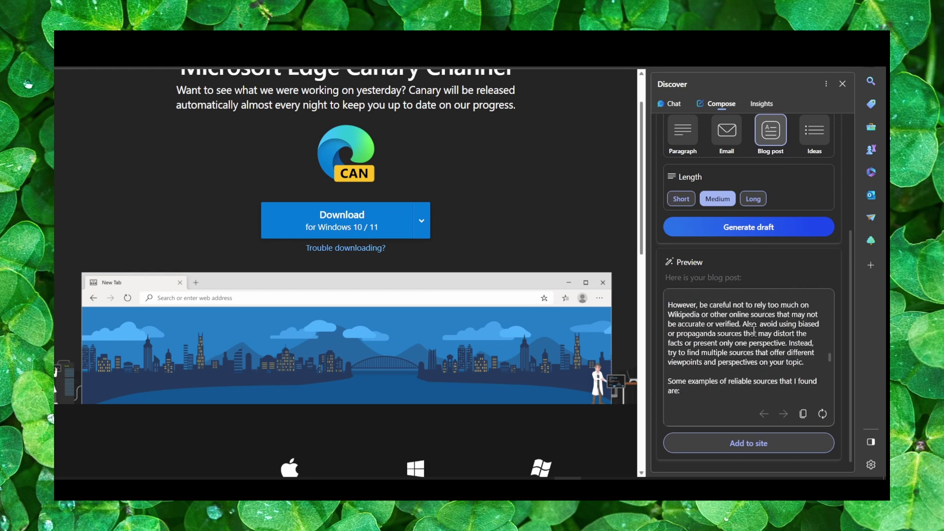
scroll(754, 332, up, 10)
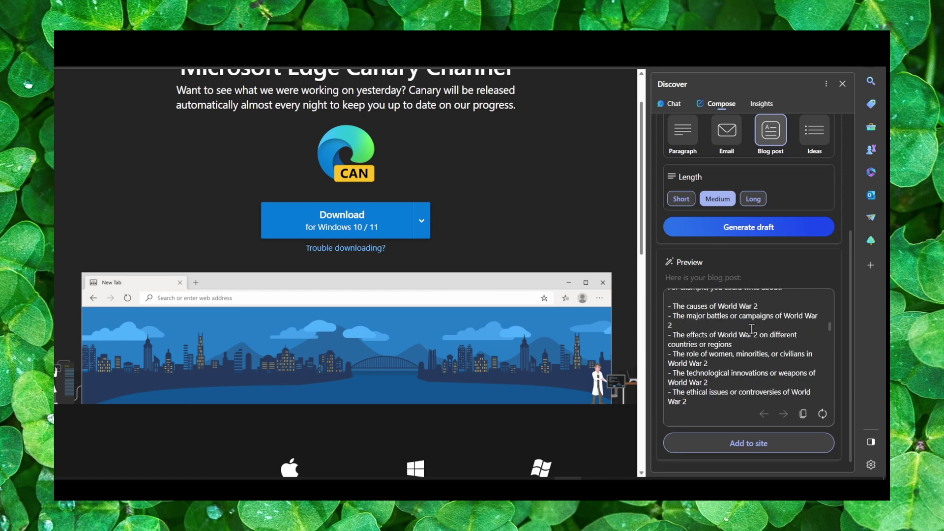
scroll(752, 329, up, 10)
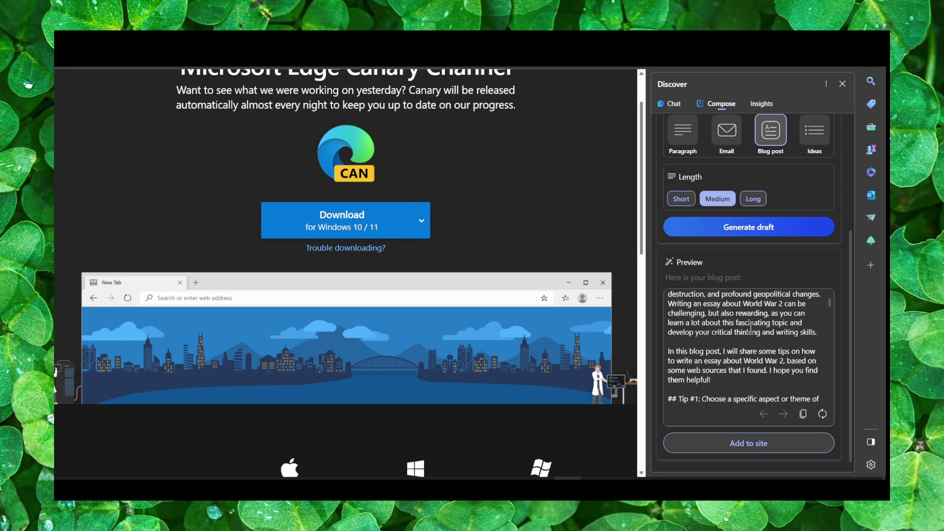
scroll(754, 285, up, 5)
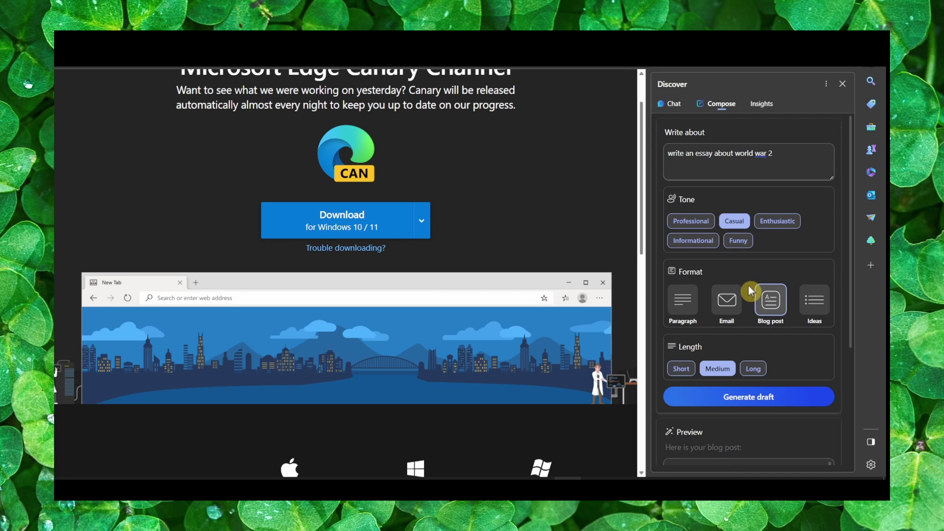
Step: Look through the sidebar's Chat, Insights and Compose tabs, ending back on Chat
click(672, 105)
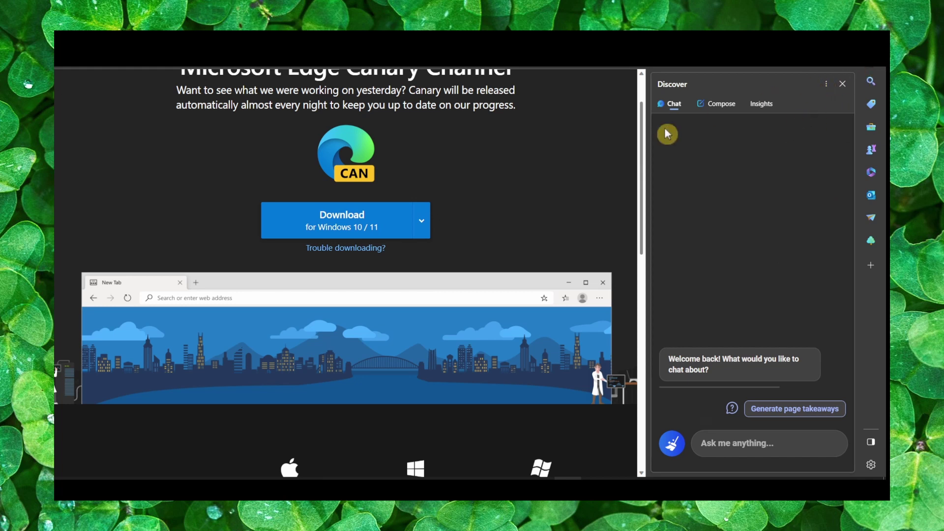
click(758, 109)
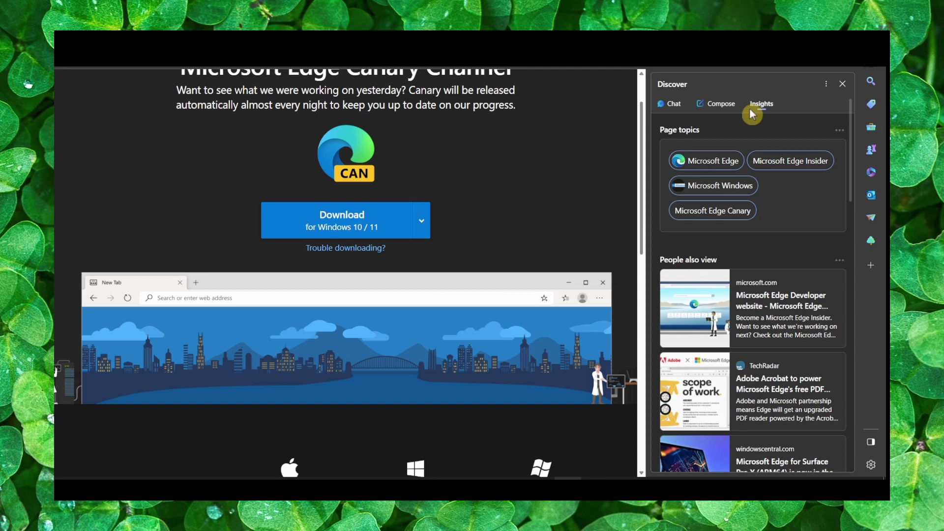
click(731, 106)
click(671, 106)
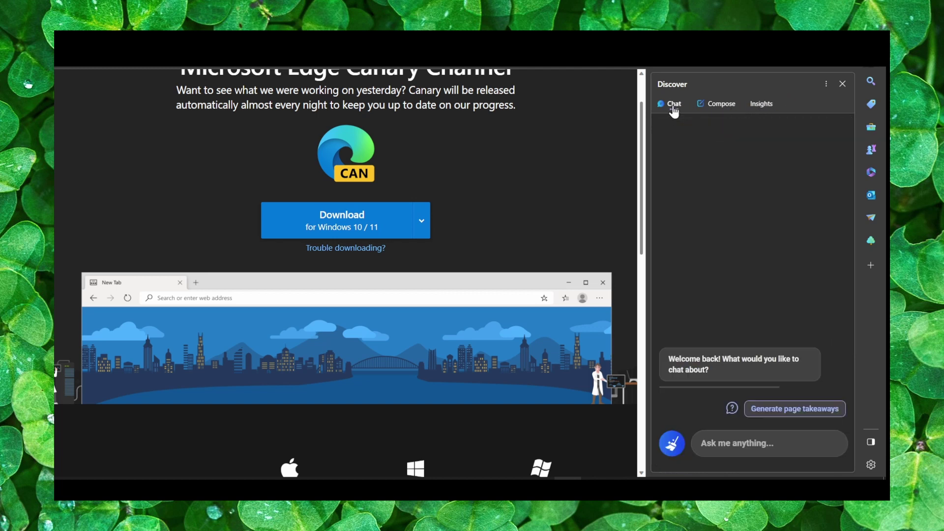